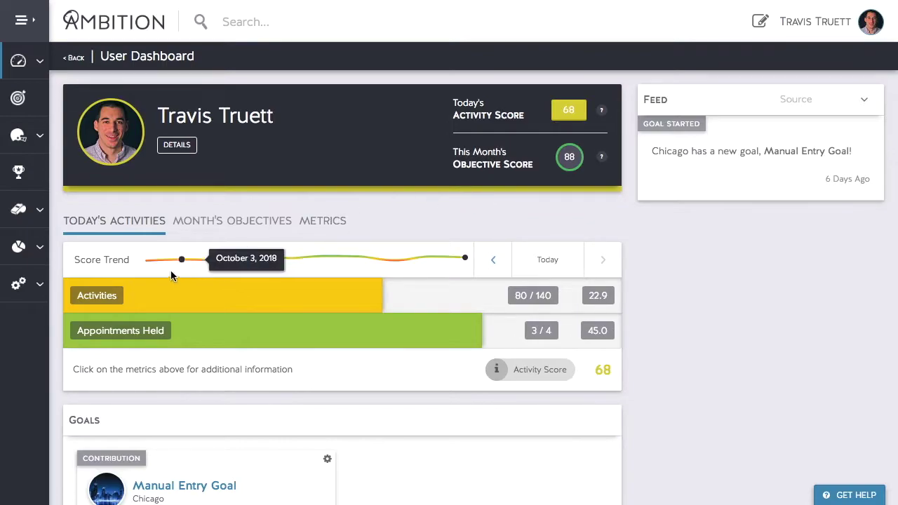
# - Go to user management in the administration area and open the section for adding new users
pyautogui.moveTo(42, 288)
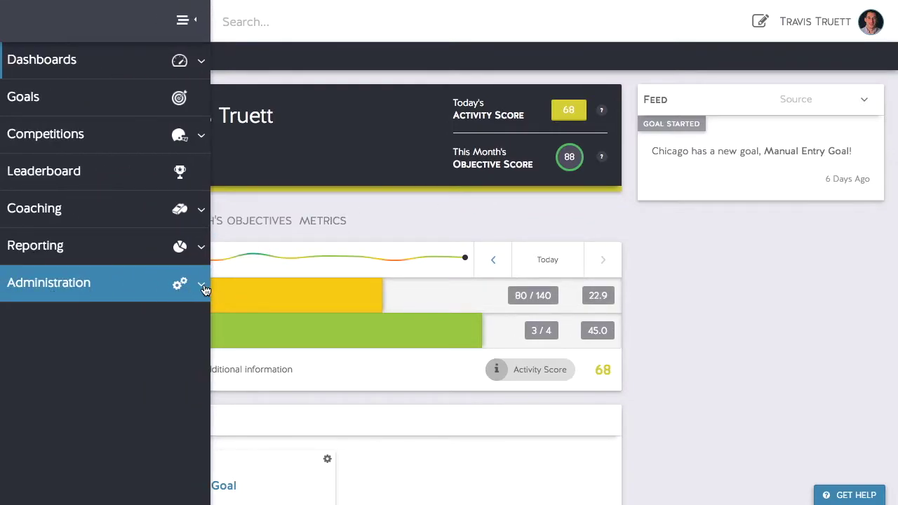
pyautogui.click(204, 289)
pyautogui.click(203, 396)
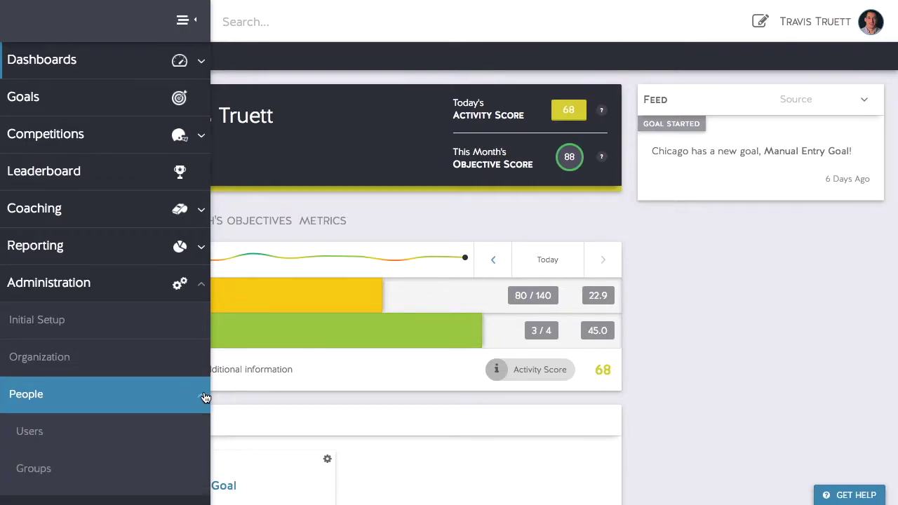
pyautogui.click(200, 430)
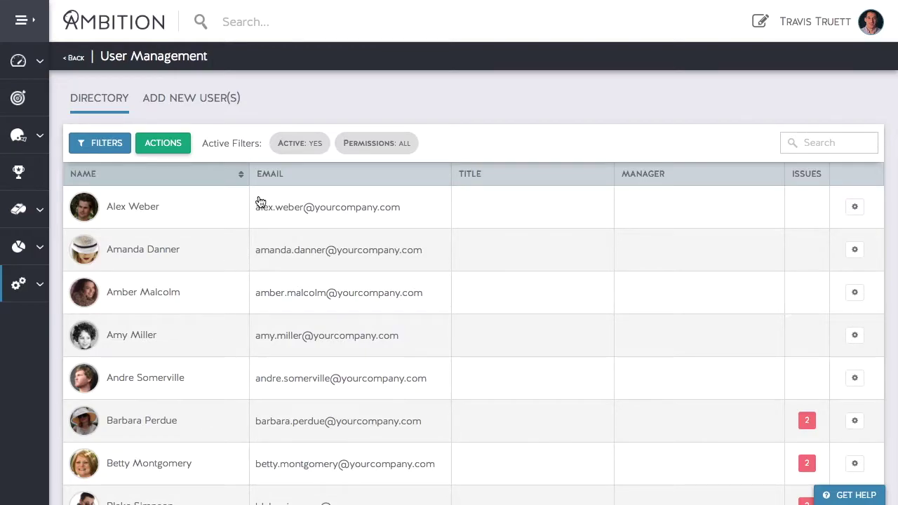
pyautogui.click(208, 104)
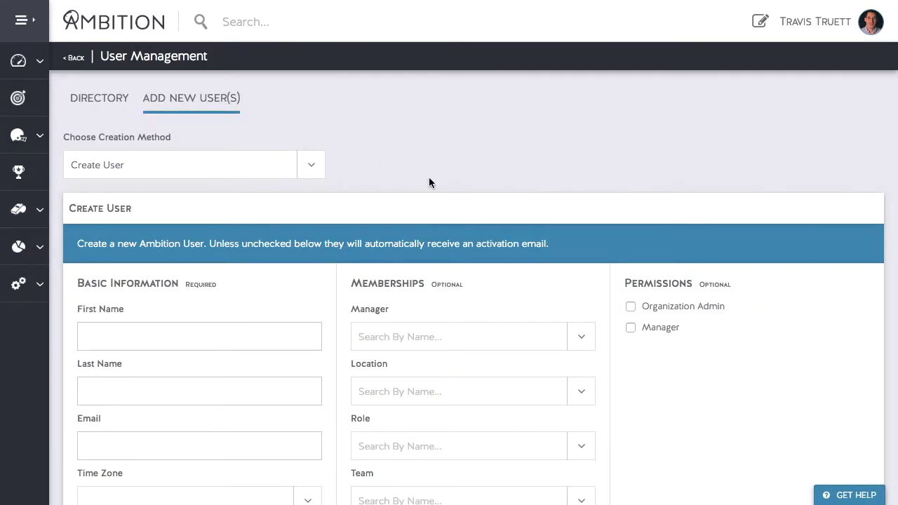
# - Review the single-user creation form, then set the creation method to Upload Users
pyautogui.scroll(-2, 428, 180)
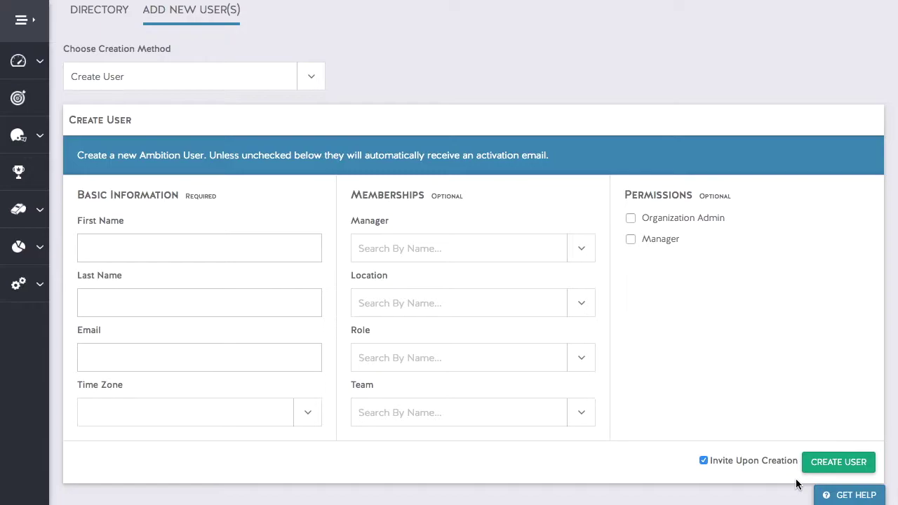
pyautogui.scroll(2, 418, 262)
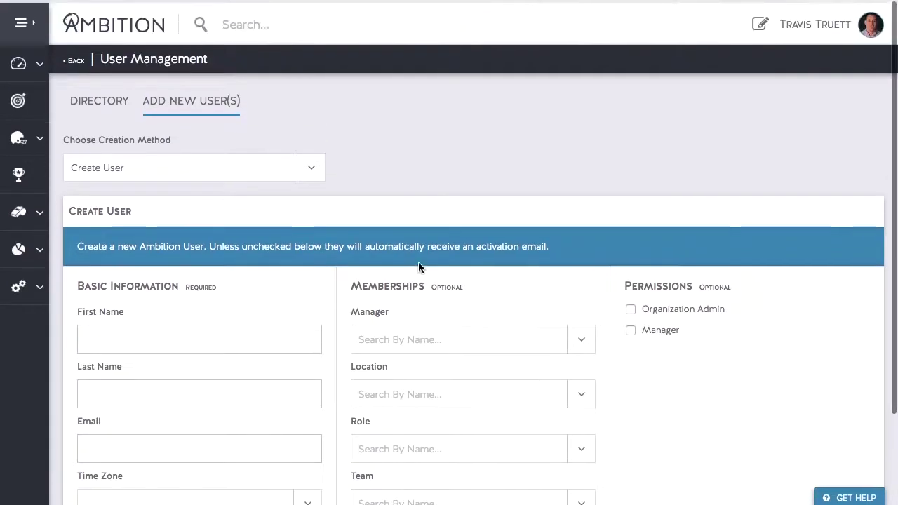
pyautogui.click(313, 168)
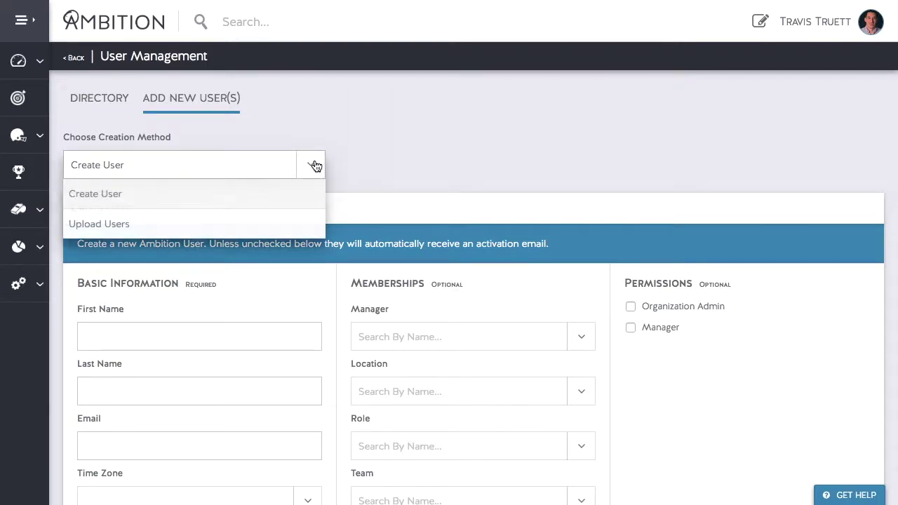
pyautogui.click(307, 224)
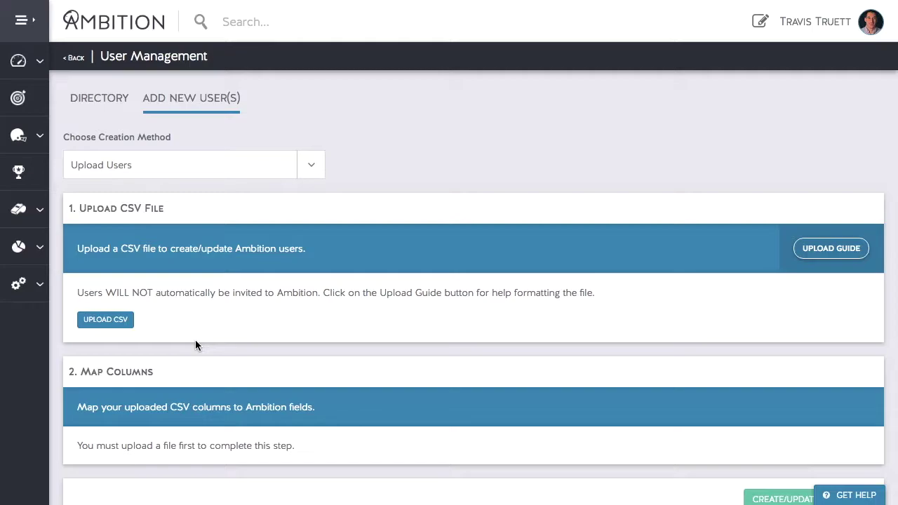
# - Switch to the User Upload spreadsheet in Google Sheets and examine the name and email columns and the Time Zone through Is Manager columns
pyautogui.hotkey('ctrl', 'Right')
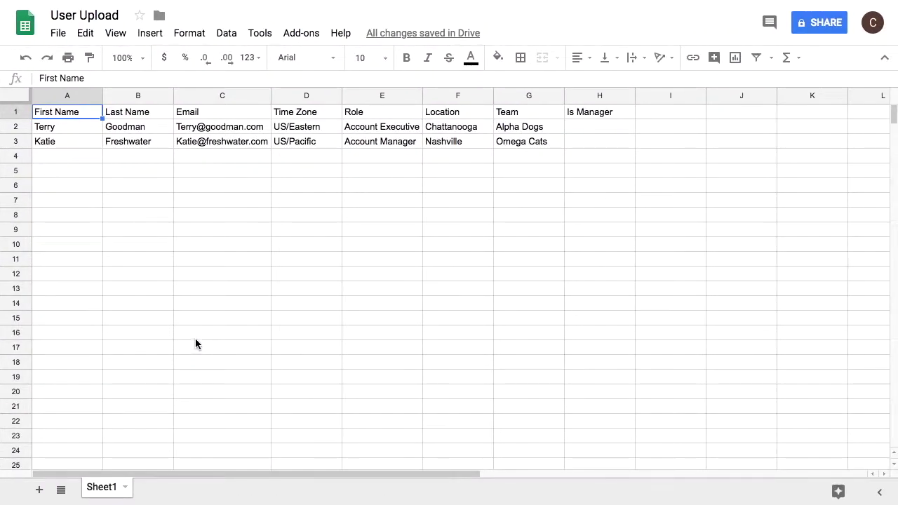
pyautogui.moveTo(87, 116); pyautogui.dragTo(248, 148)
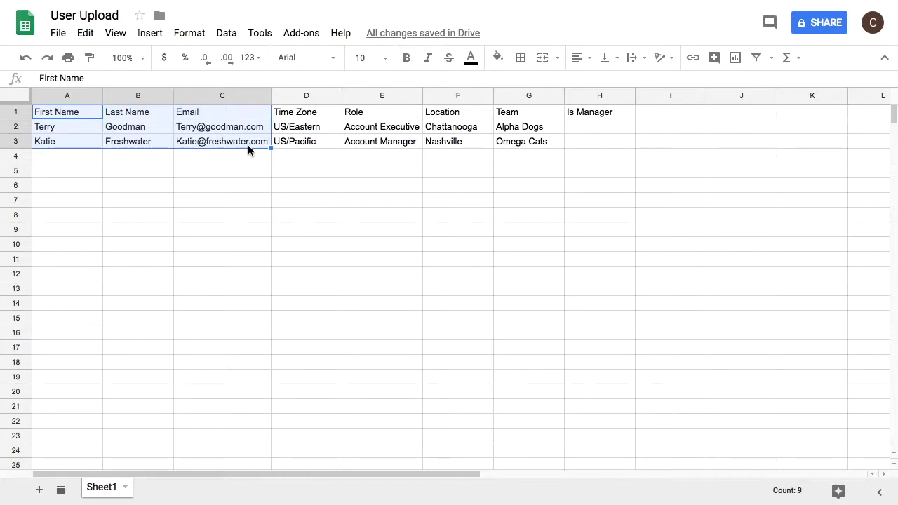
pyautogui.moveTo(311, 114); pyautogui.dragTo(579, 142)
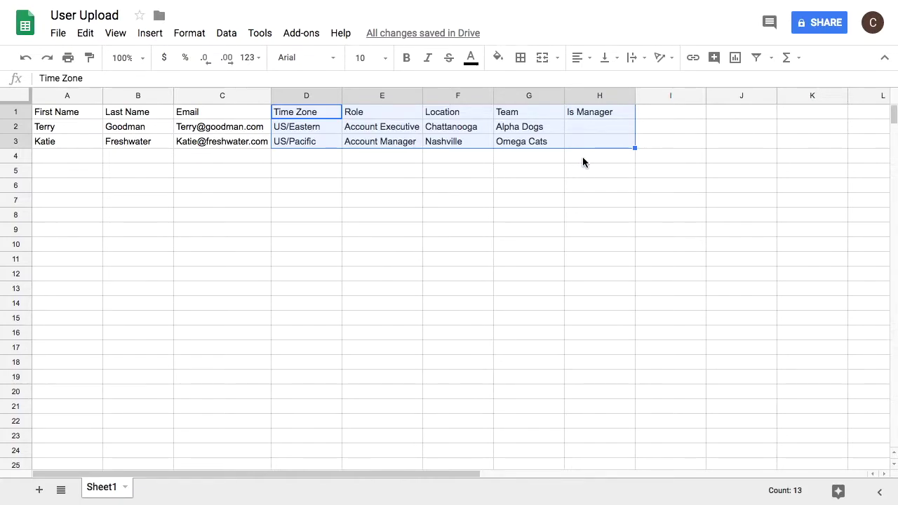
pyautogui.click(583, 157)
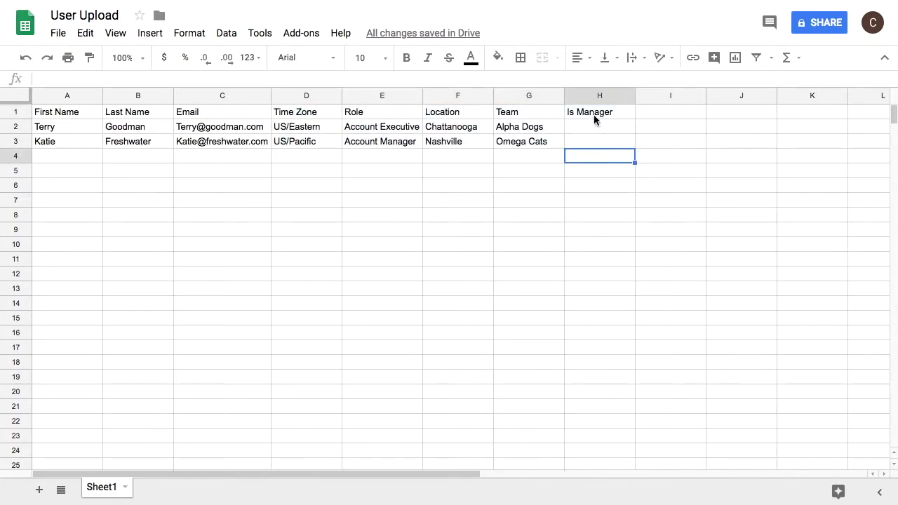
# - Enter True in cell H2 under Is Manager
pyautogui.click(591, 131)
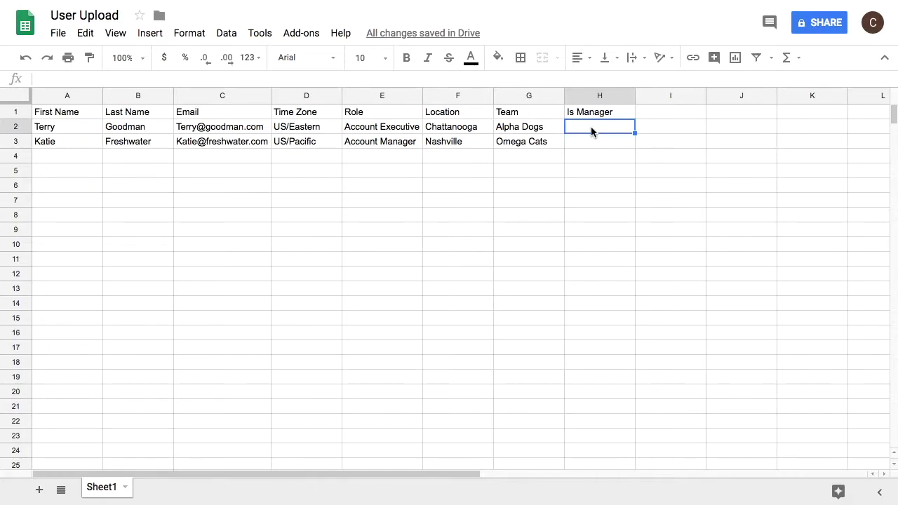
pyautogui.write('Tru')
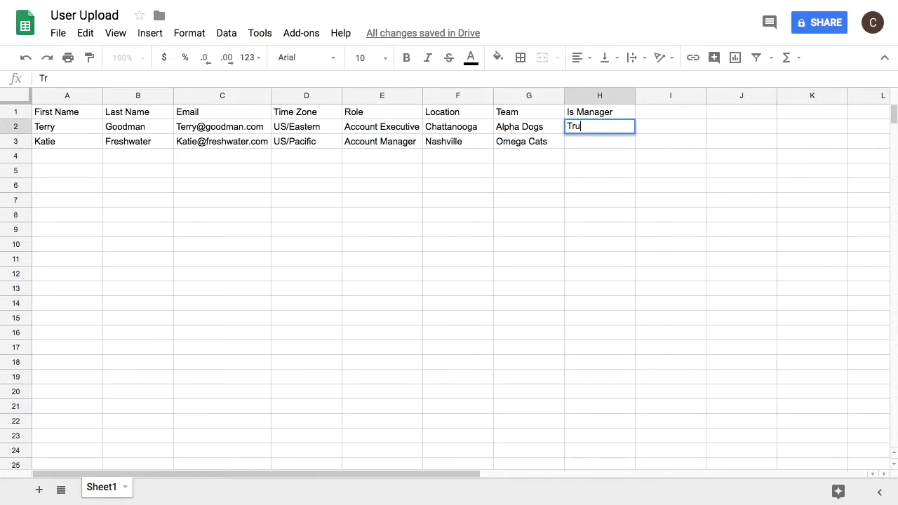
pyautogui.write('e')
pyautogui.press('Return')
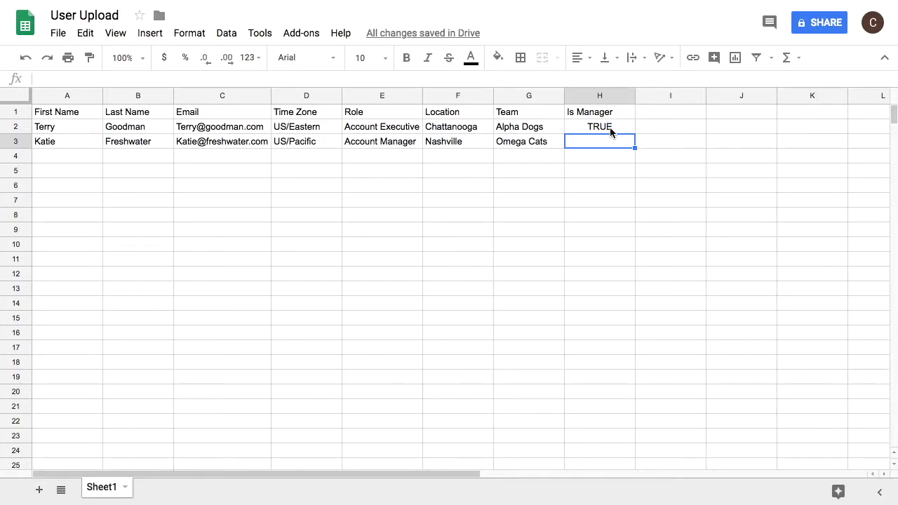
# - Format the Is Manager cells H2 to H7 as plain text
pyautogui.moveTo(608, 128); pyautogui.dragTo(607, 201)
pyautogui.click(188, 33)
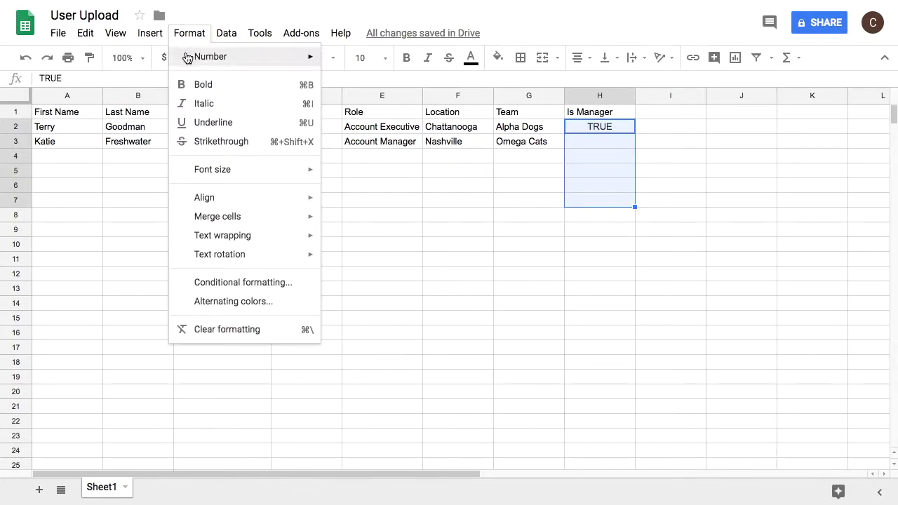
pyautogui.moveTo(199, 60)
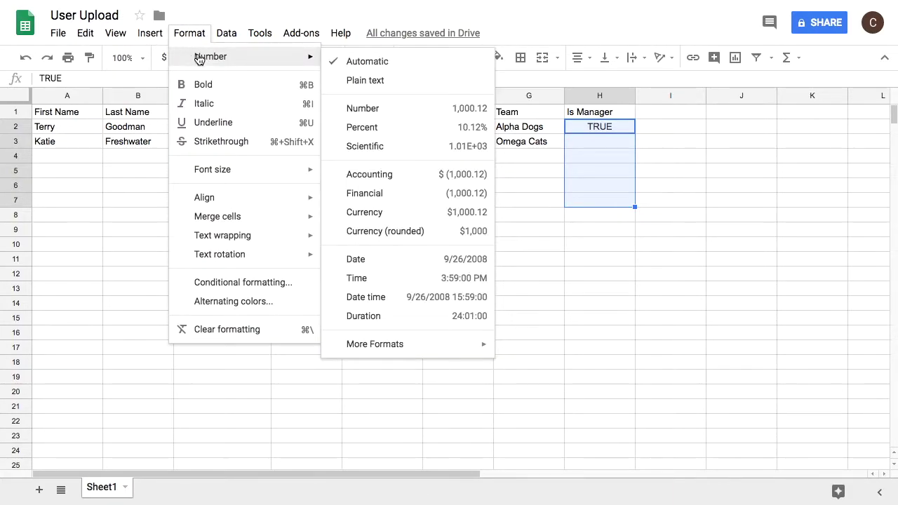
pyautogui.click(344, 81)
# - Enter True in H2 and False in H3 as the Is Manager values of the two listed users
pyautogui.click(587, 129)
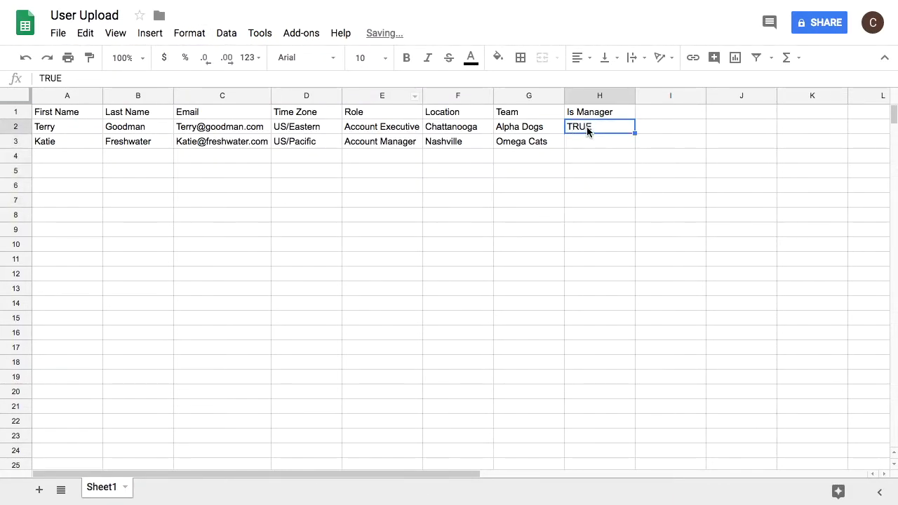
pyautogui.write('True')
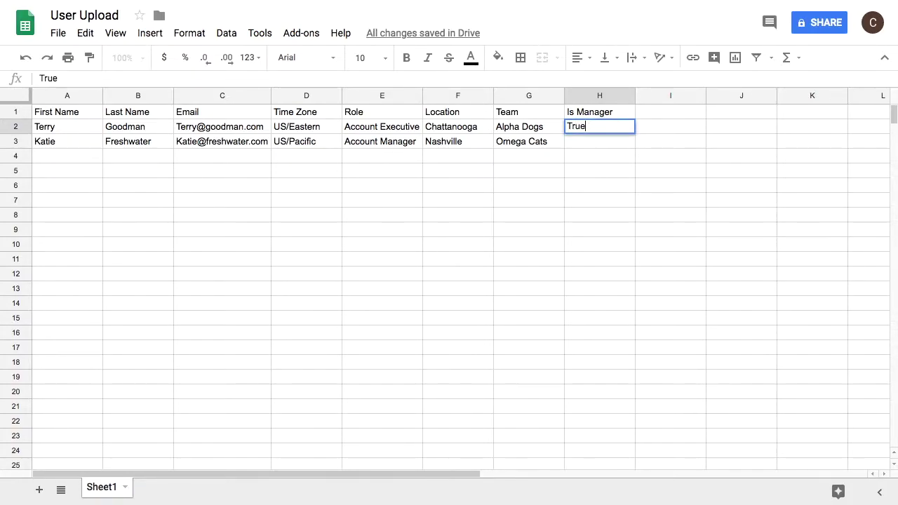
pyautogui.press('Return')
pyautogui.write('False')
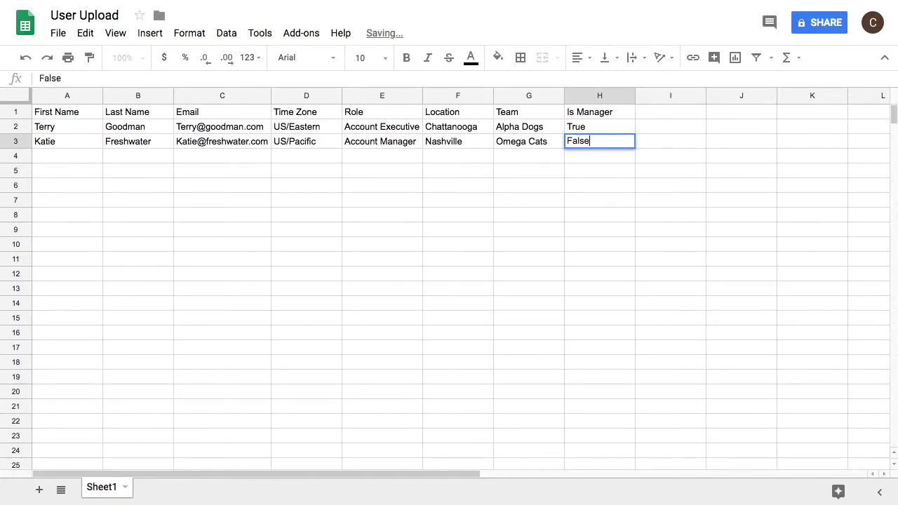
pyautogui.press('Return')
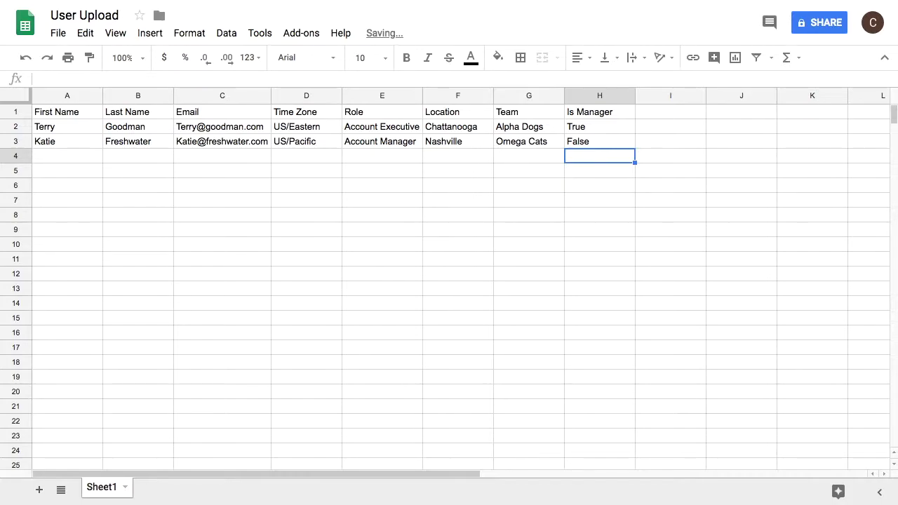
# - Download the current sheet as a comma-separated values (.csv) file
pyautogui.click(58, 33)
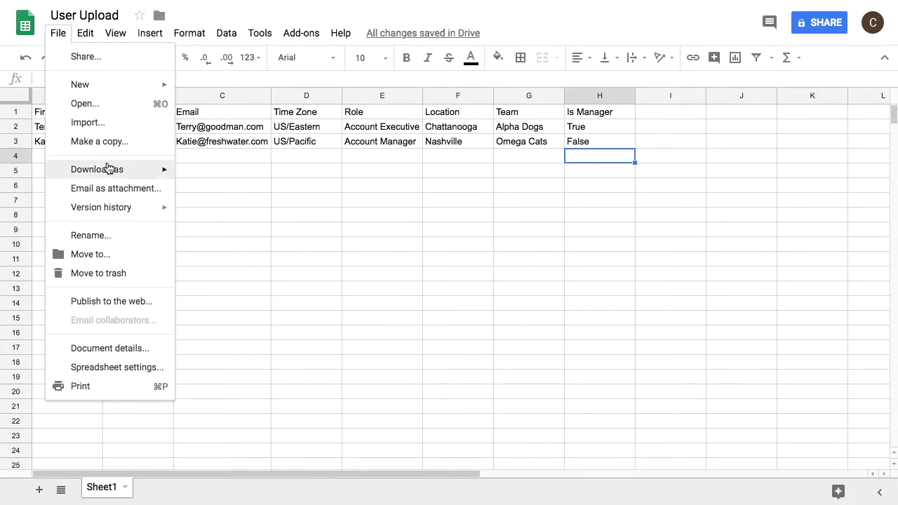
pyautogui.moveTo(115, 168)
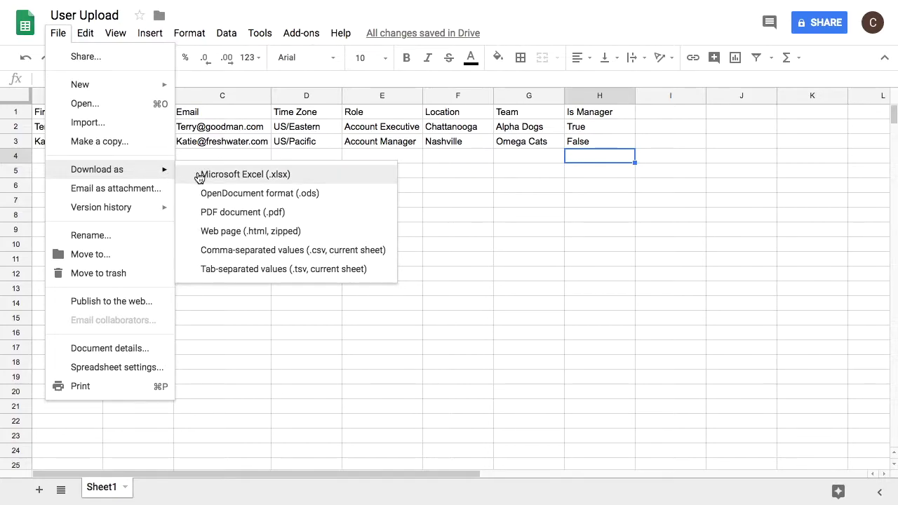
pyautogui.click(268, 251)
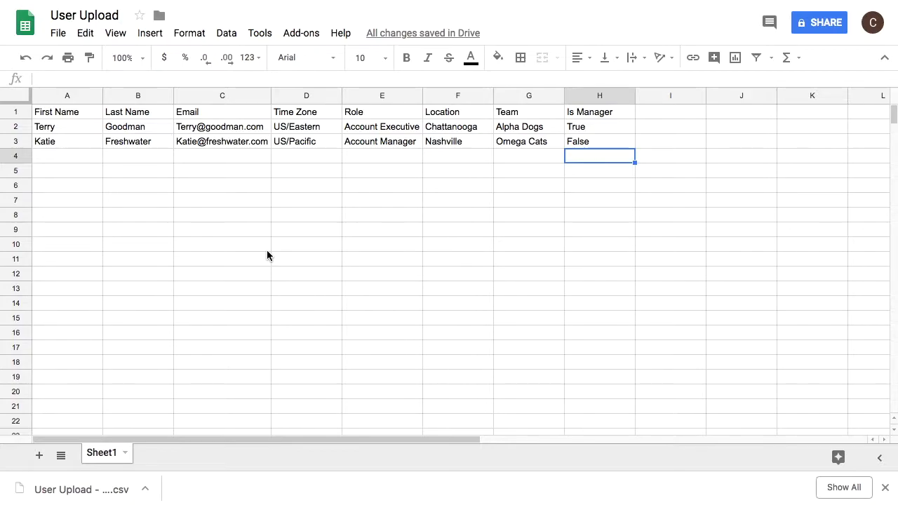
# - Switch back to Ambition and upload the file "User Upload - Sheet1.csv" from the Downloads folder
pyautogui.hotkey('ctrl', 'Left')
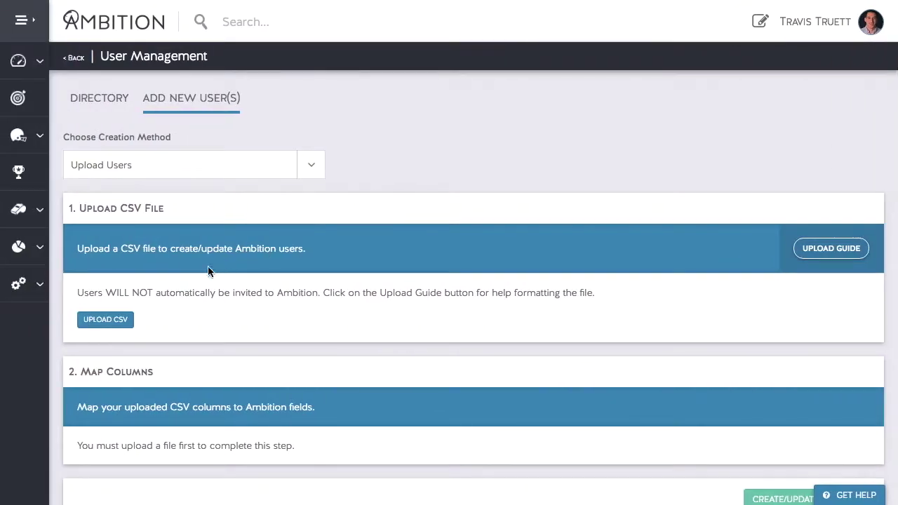
pyautogui.click(108, 319)
pyautogui.click(383, 37)
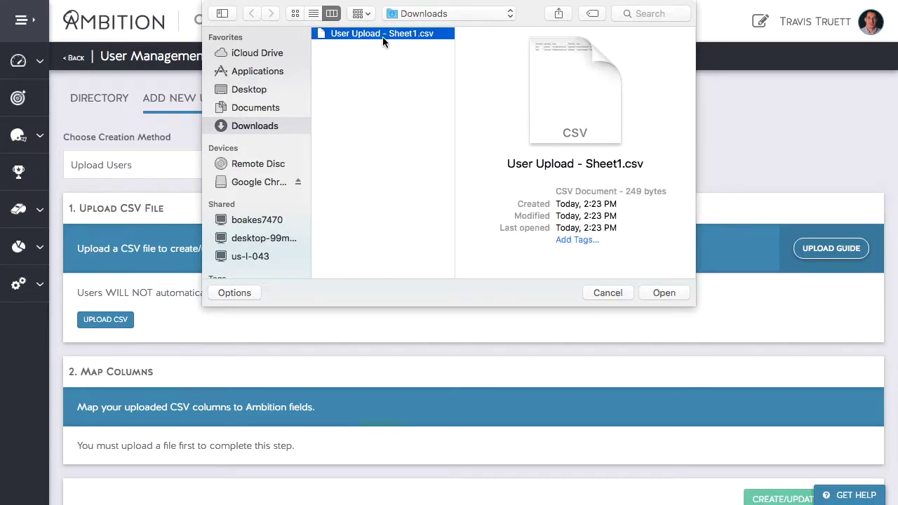
pyautogui.click(663, 293)
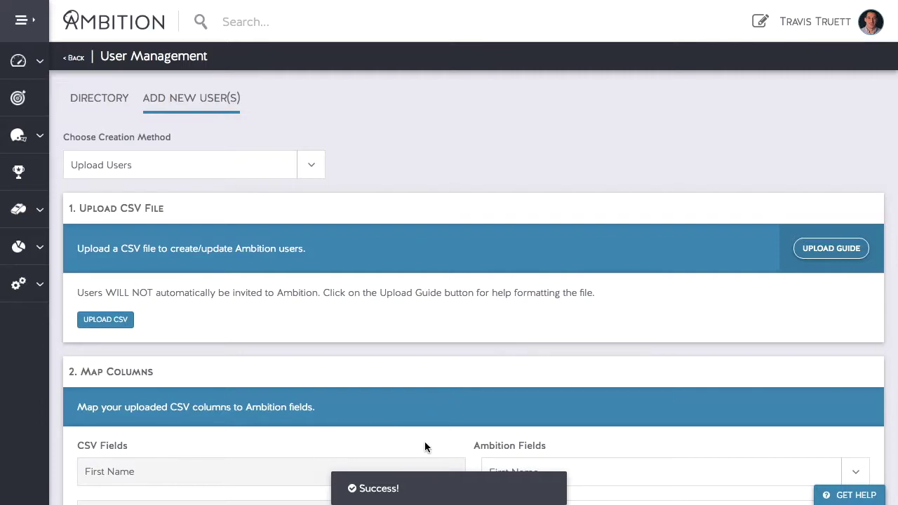
# - Check how the CSV columns map to the Ambition fields and examine the field choices available for Role
pyautogui.scroll(-4, 425, 447)
pyautogui.scroll(-3, 425, 447)
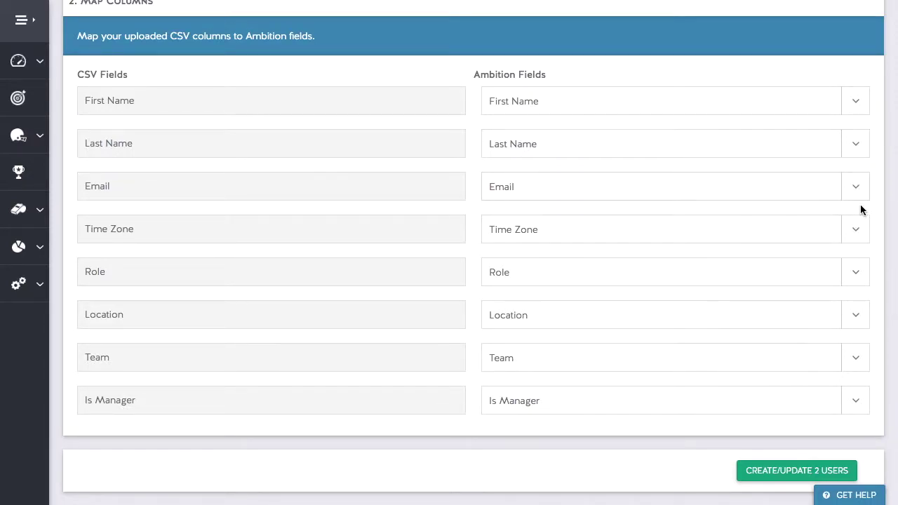
pyautogui.click(856, 280)
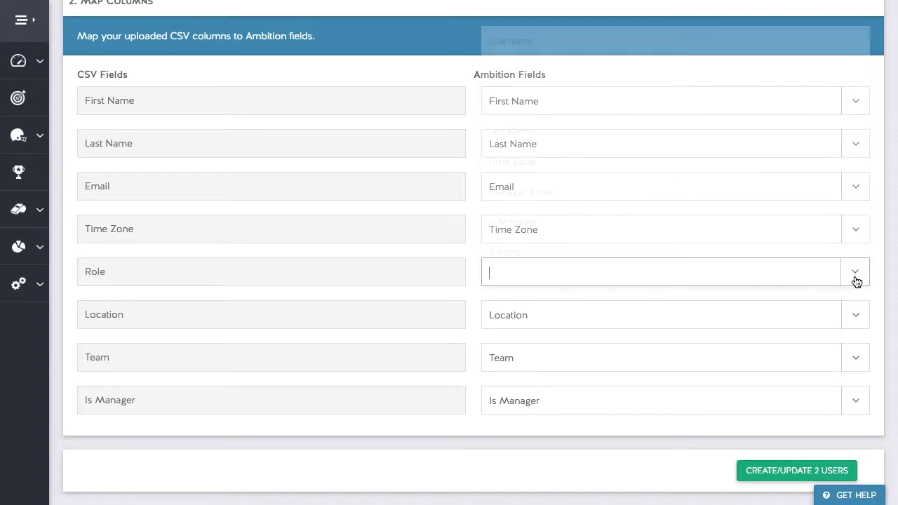
pyautogui.scroll(-2, 792, 188)
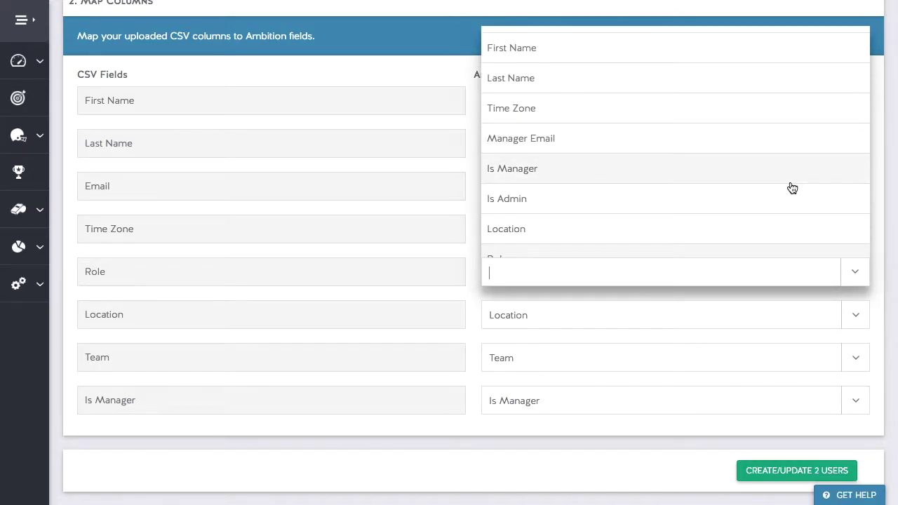
pyautogui.scroll(-1, 792, 188)
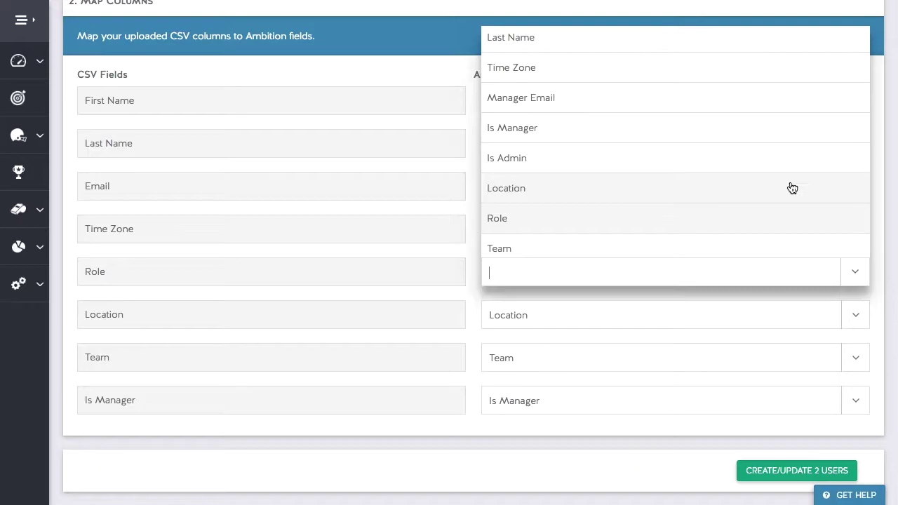
pyautogui.scroll(3, 792, 188)
pyautogui.click(469, 199)
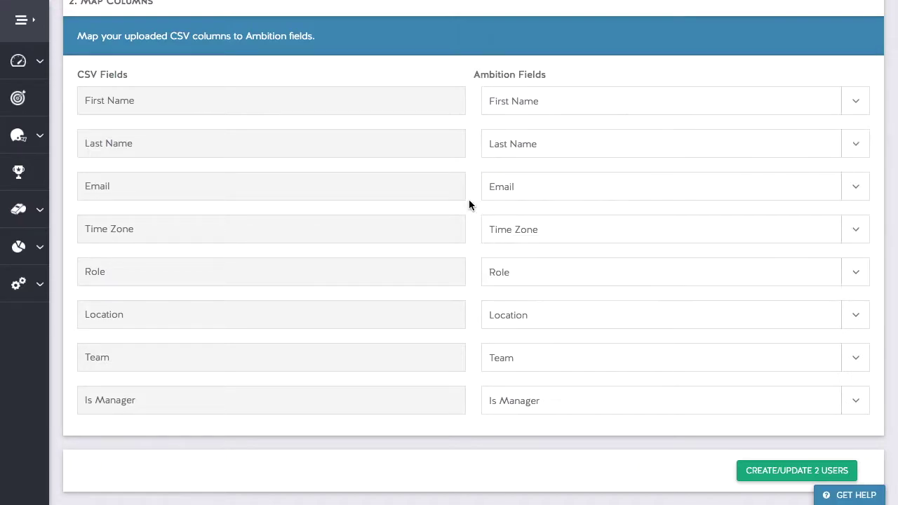
# - Create or update the two users from the uploaded CSV and return to the user directory
pyautogui.click(781, 471)
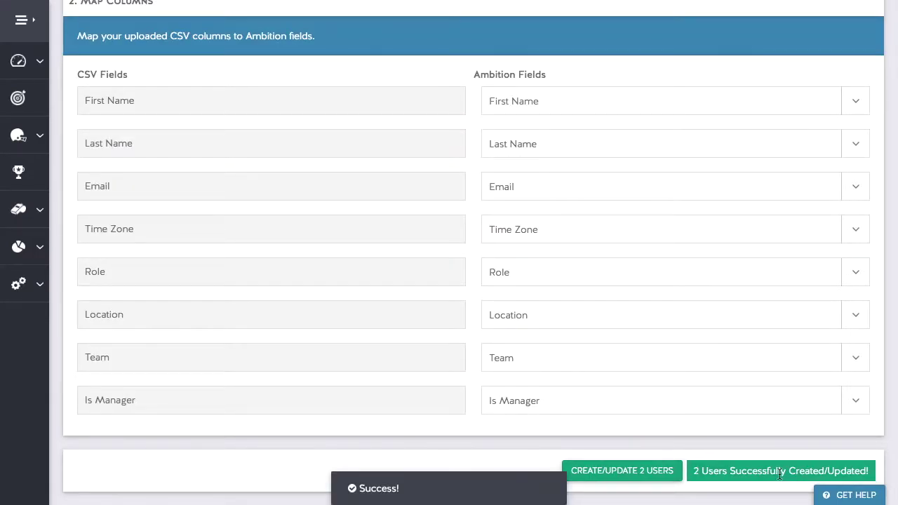
pyautogui.scroll(5, 392, 418)
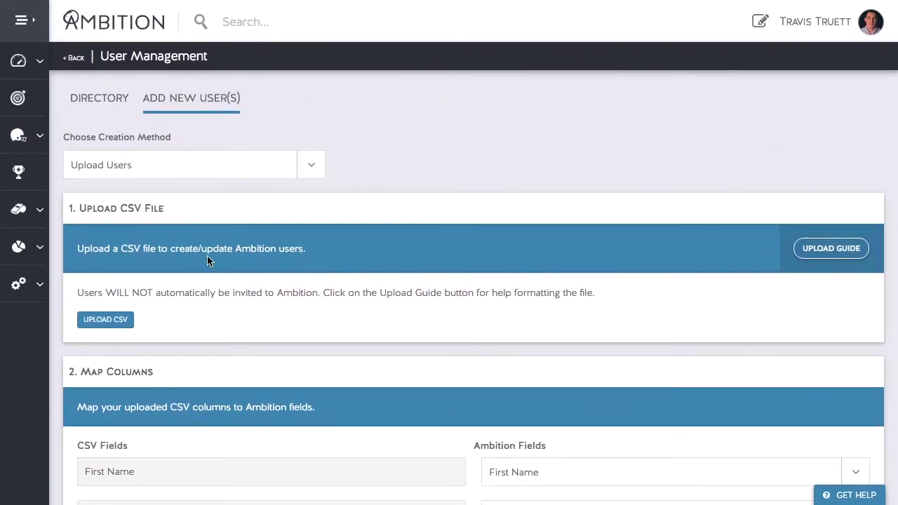
pyautogui.click(104, 98)
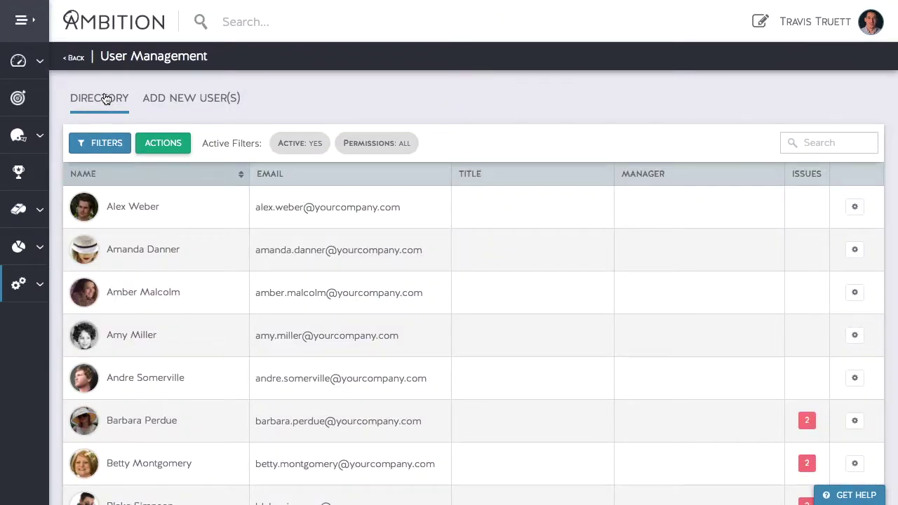
# - Search the user directory for one of the newly uploaded users by first name and inspect the issues flagged on the account
pyautogui.click(793, 142)
pyautogui.write('katie')
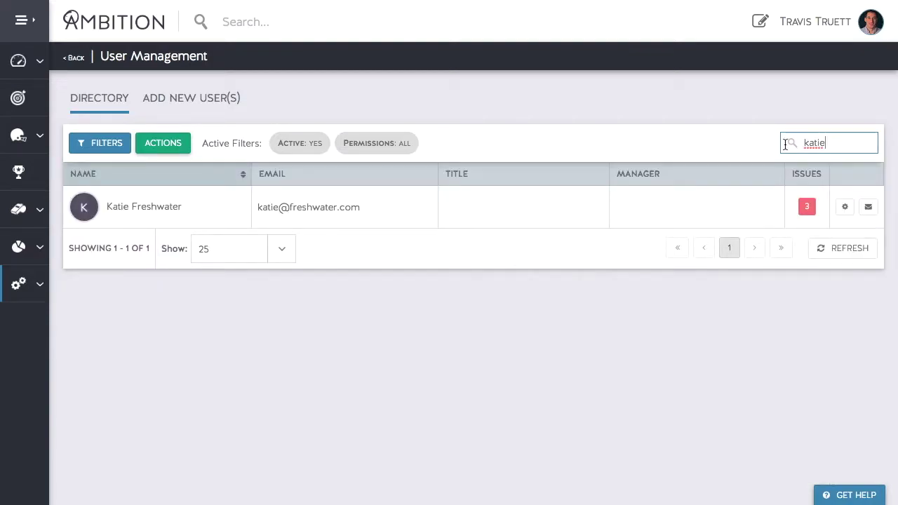
pyautogui.moveTo(812, 211)
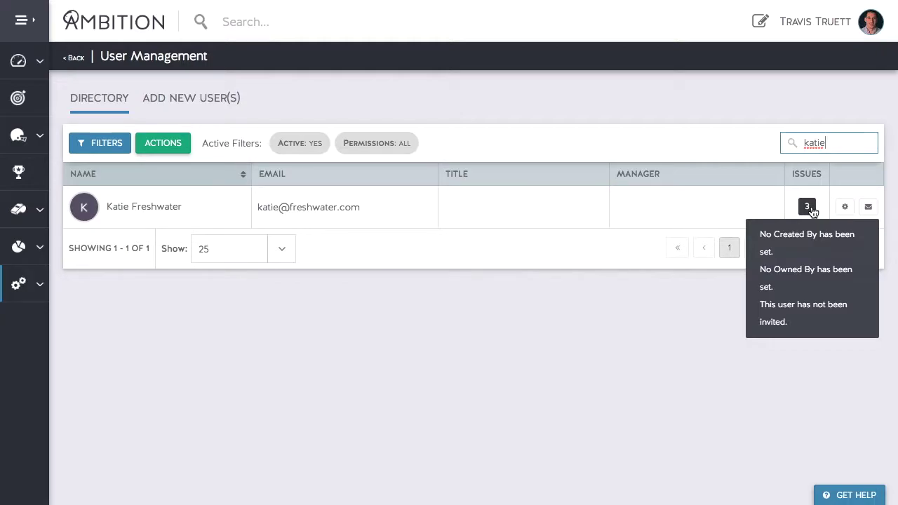
# - Review the found user's settings, including the errors, details and group memberships for Role, Location and Team, and return to the directory
pyautogui.click(845, 211)
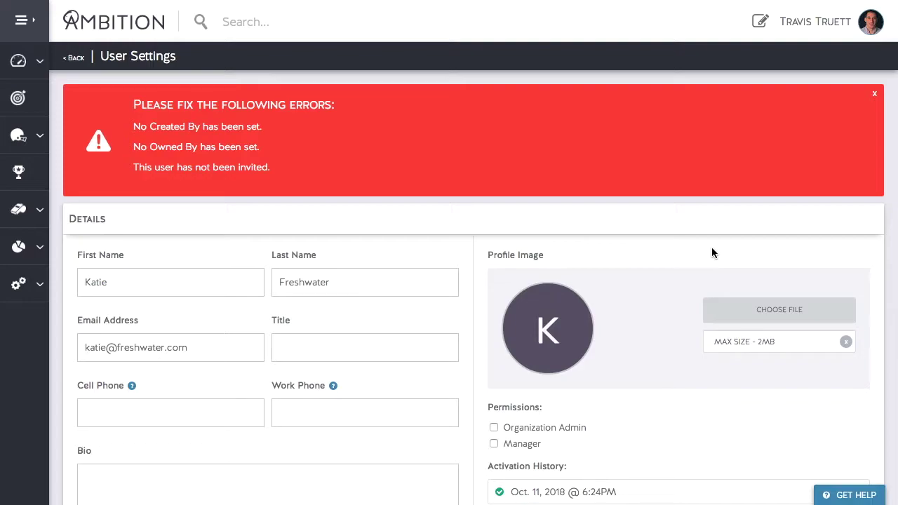
pyautogui.scroll(-3, 664, 275)
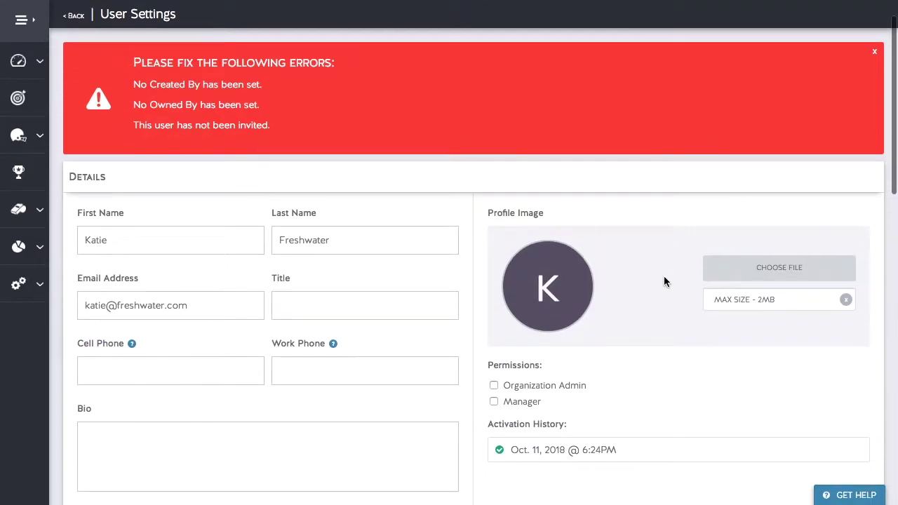
pyautogui.scroll(-5, 494, 336)
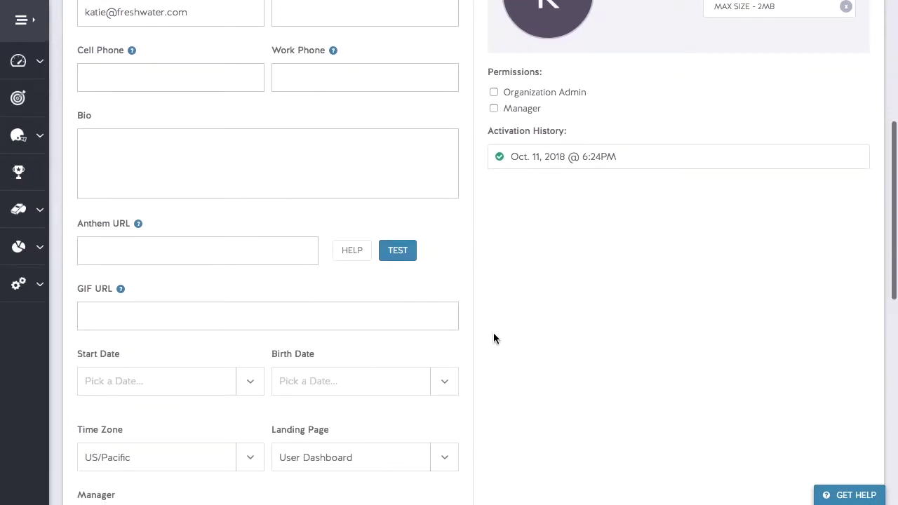
pyautogui.scroll(-2, 493, 338)
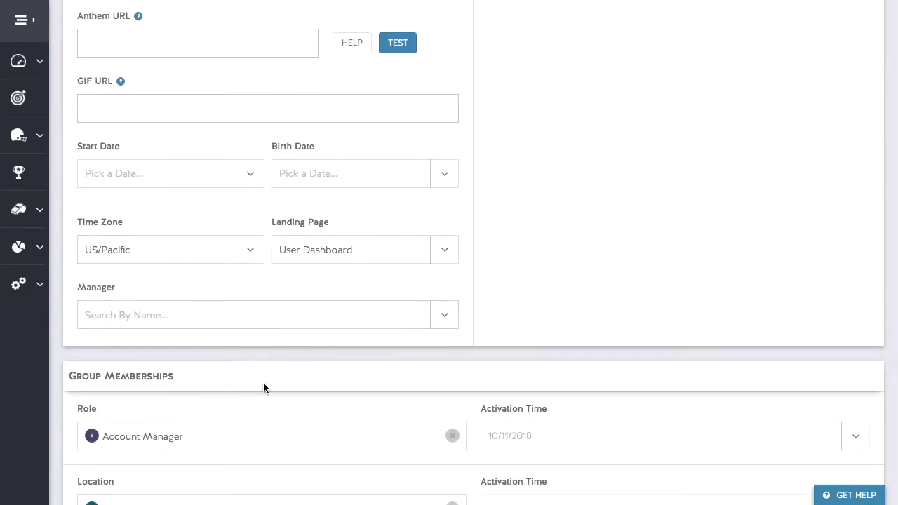
pyautogui.scroll(-3, 264, 387)
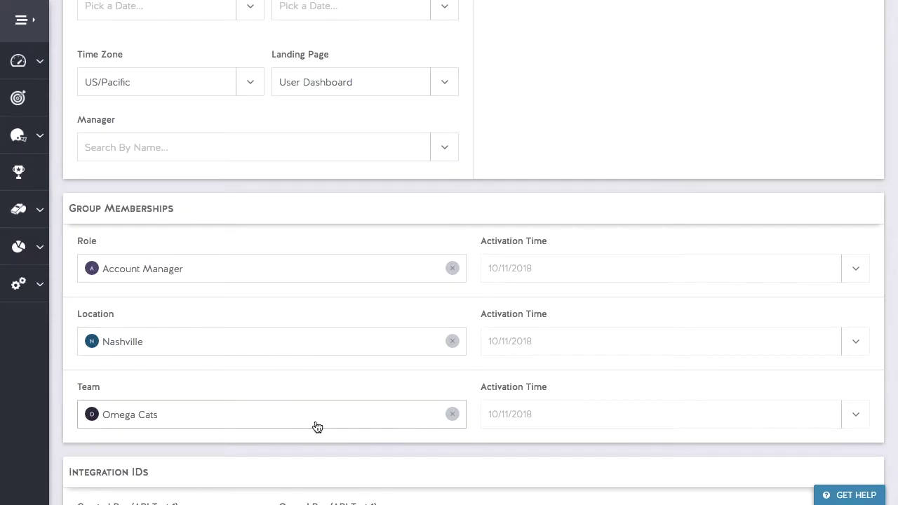
pyautogui.scroll(5, 351, 378)
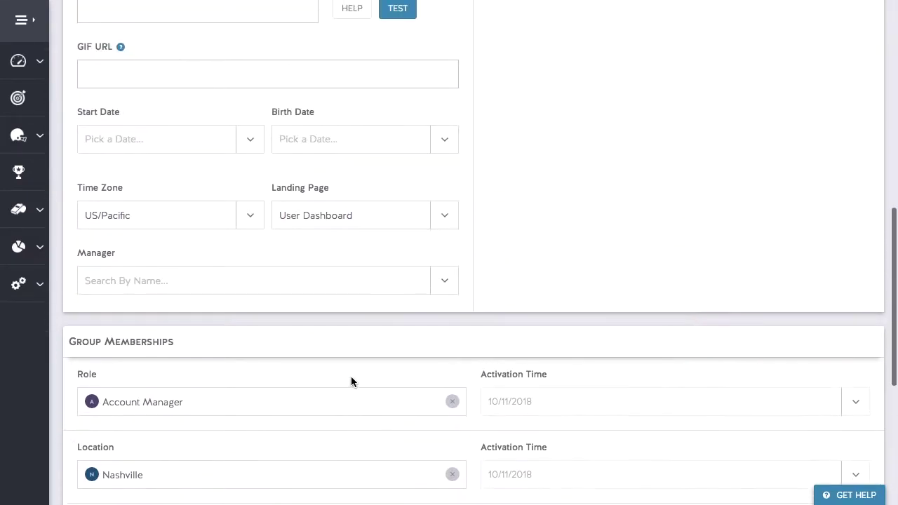
pyautogui.scroll(6, 351, 381)
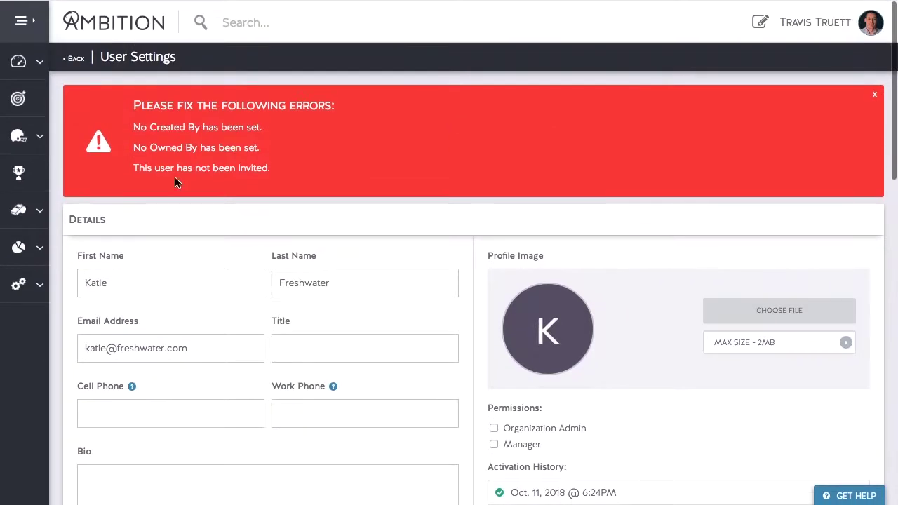
pyautogui.click(70, 61)
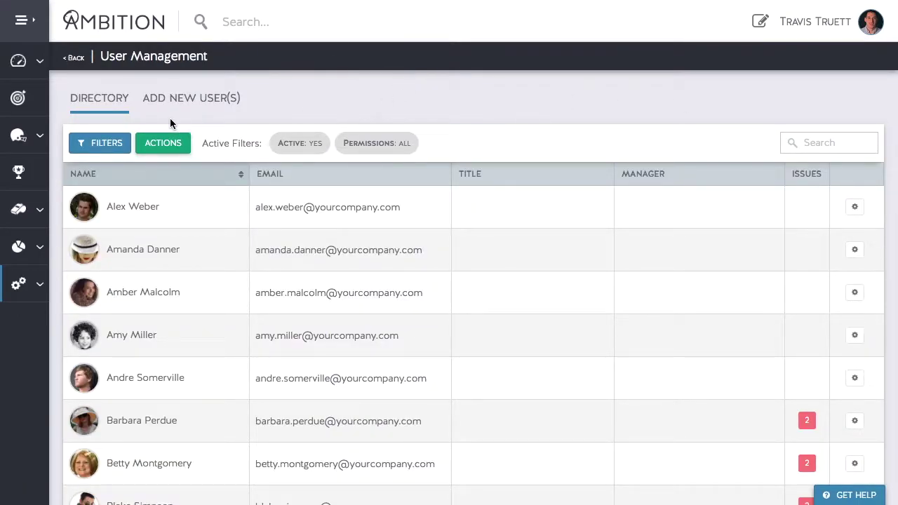
# - Filter the user directory by setting Has Been Invited to No
pyautogui.click(104, 142)
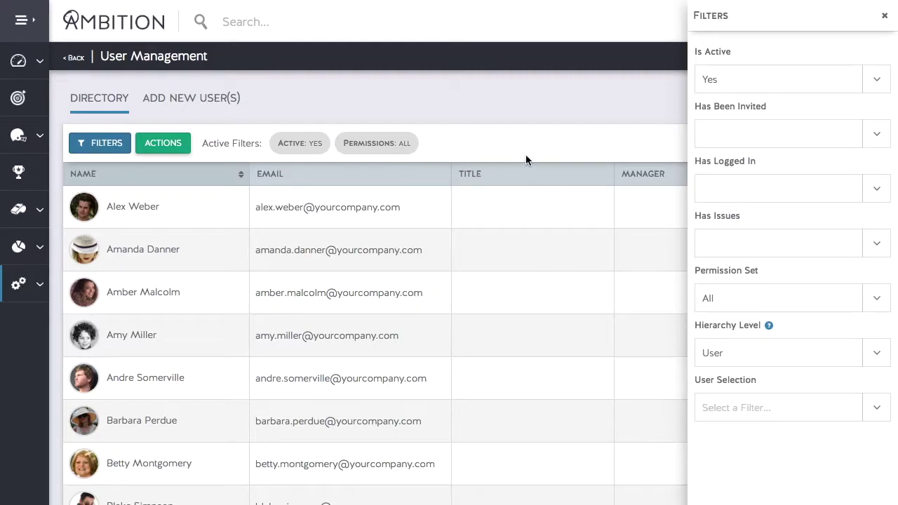
pyautogui.click(877, 139)
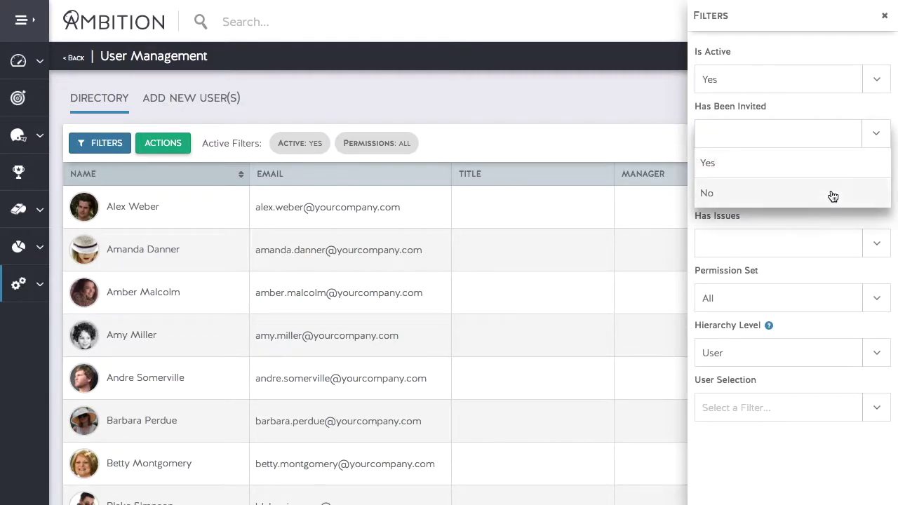
pyautogui.click(832, 195)
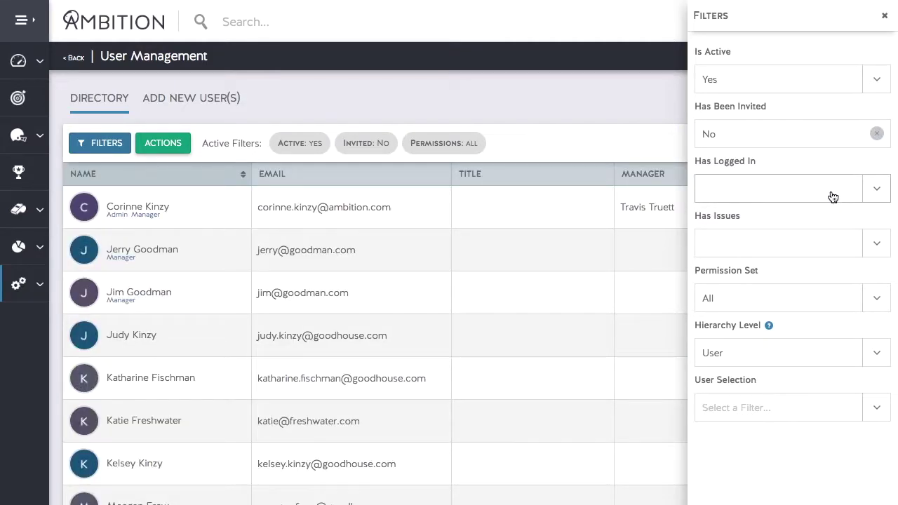
pyautogui.click(636, 103)
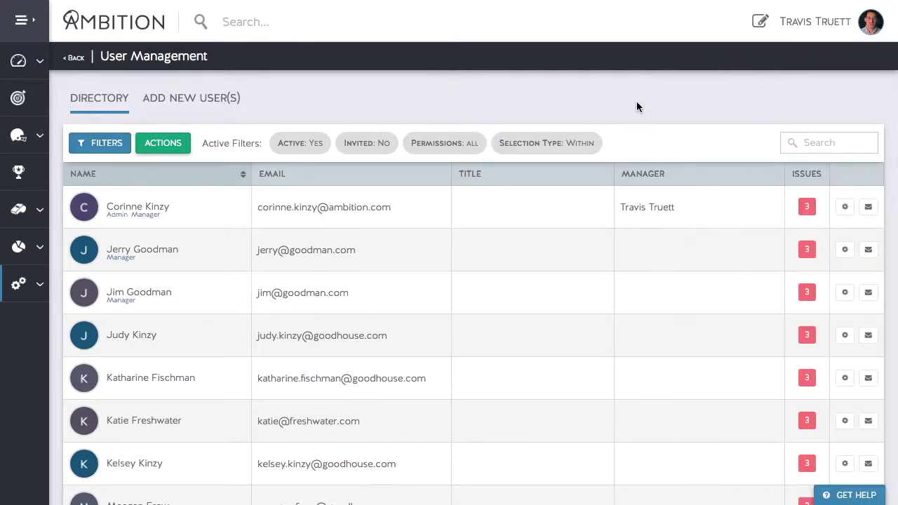
# - Look through the uninvited users and check which bulk actions are available for them
pyautogui.scroll(-6, 636, 102)
pyautogui.scroll(6, 638, 108)
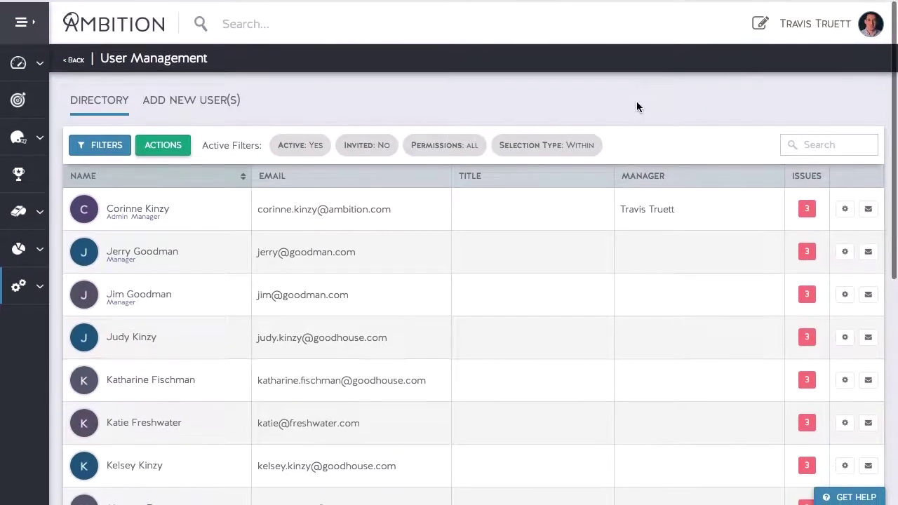
pyautogui.click(179, 147)
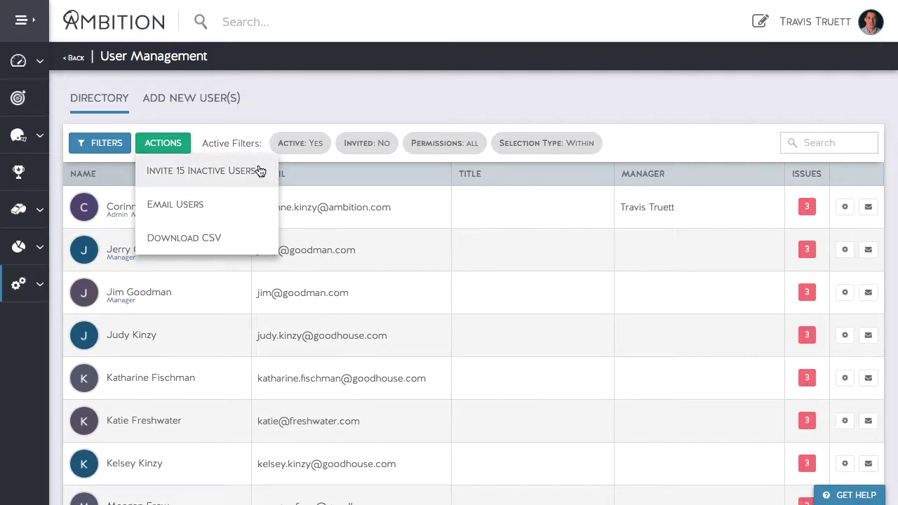
pyautogui.click(278, 108)
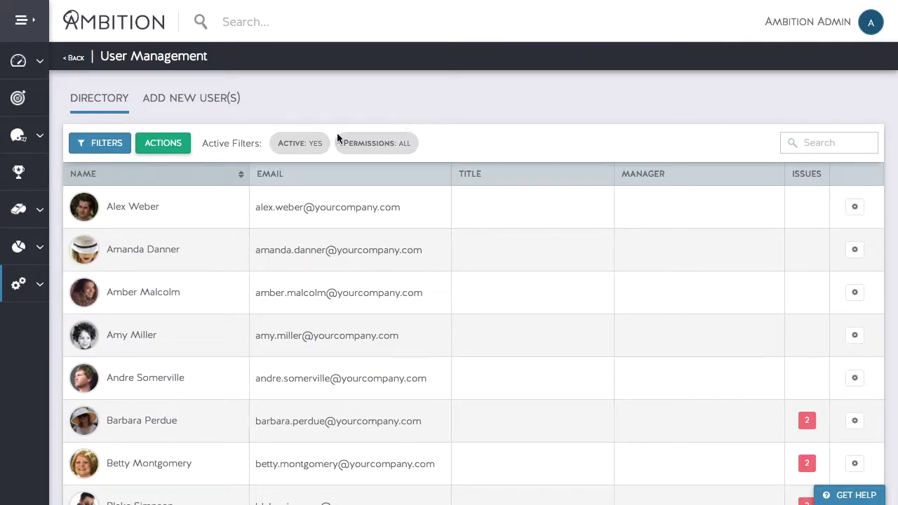
# - Filter the directory with User Selection set to Within the Feisty Sharks team, and show the bulk actions available for those users
pyautogui.click(99, 144)
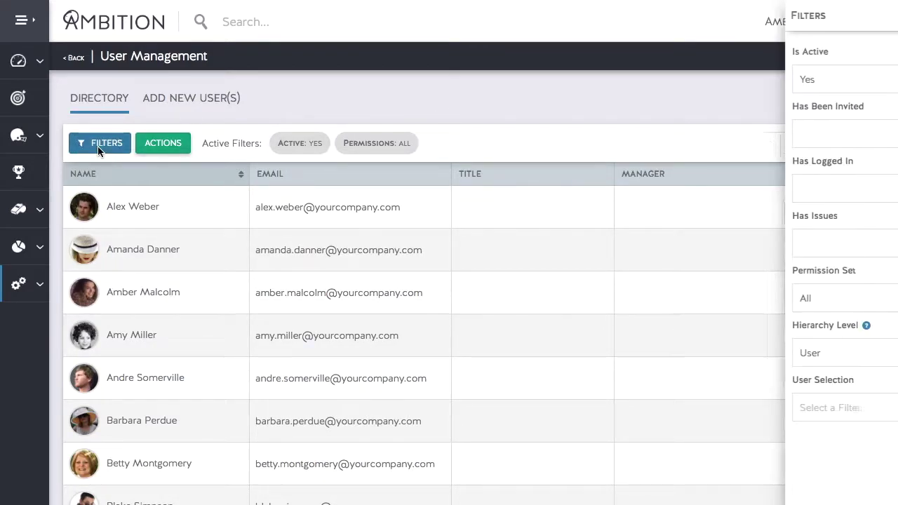
pyautogui.click(877, 357)
pyautogui.click(852, 383)
pyautogui.scroll(-10, 798, 322)
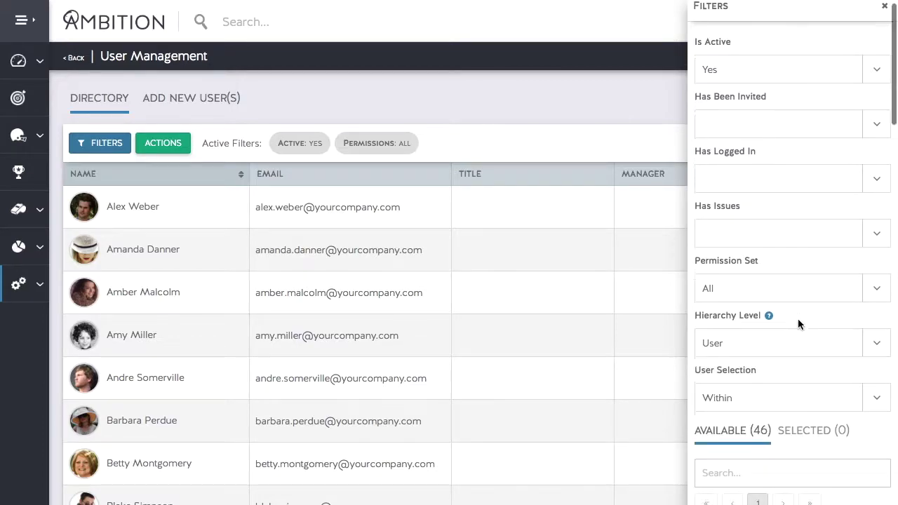
pyautogui.scroll(-8, 798, 324)
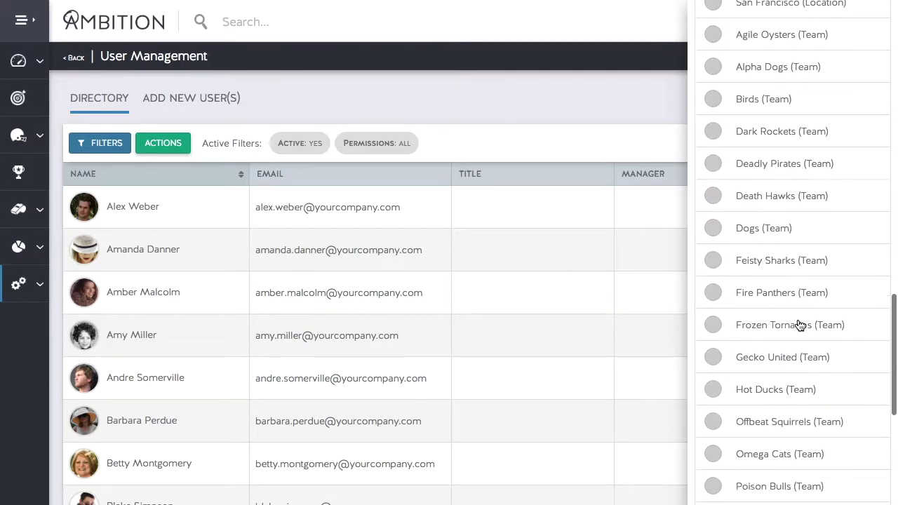
pyautogui.click(788, 220)
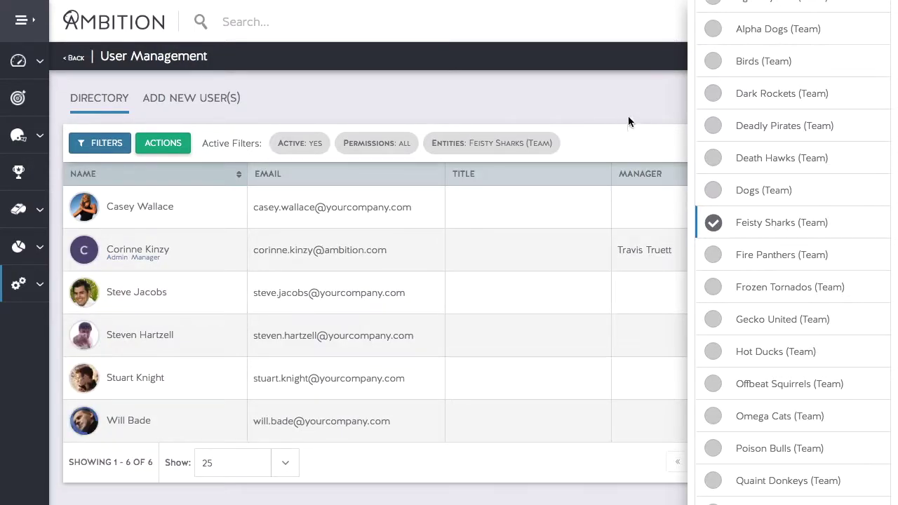
pyautogui.click(628, 119)
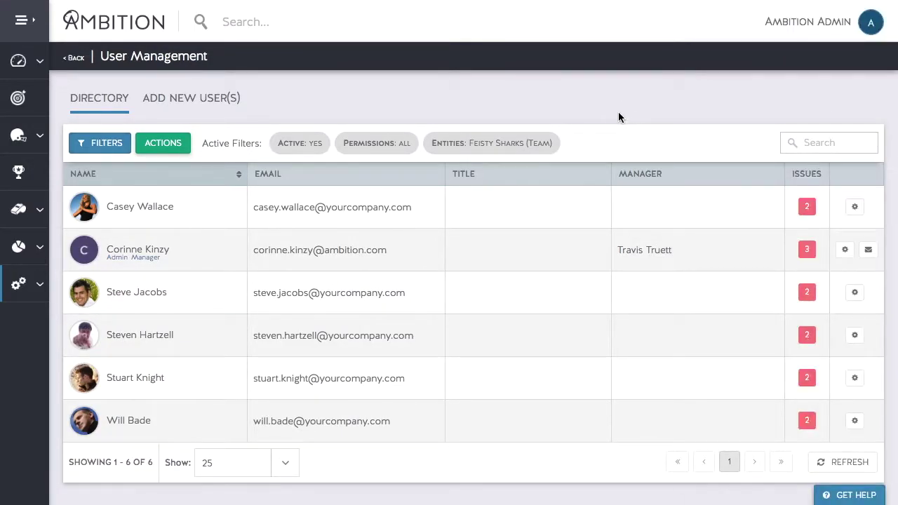
pyautogui.click(181, 140)
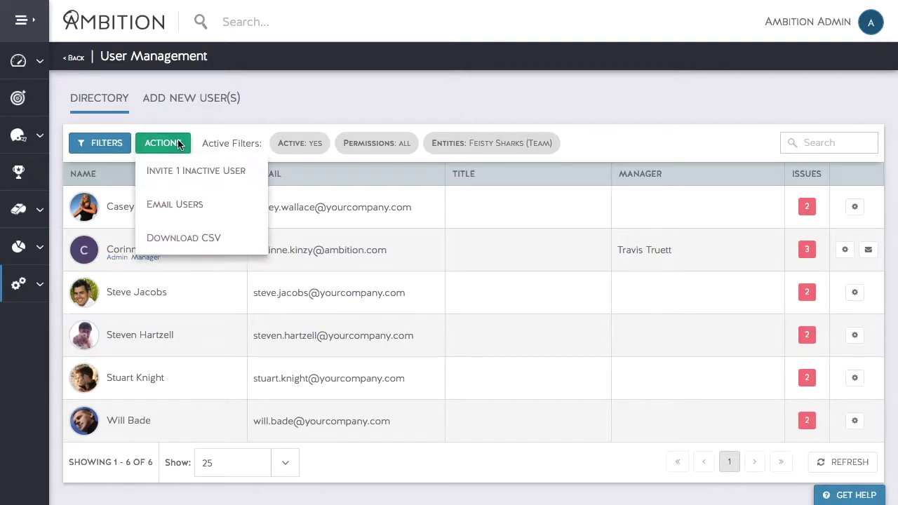